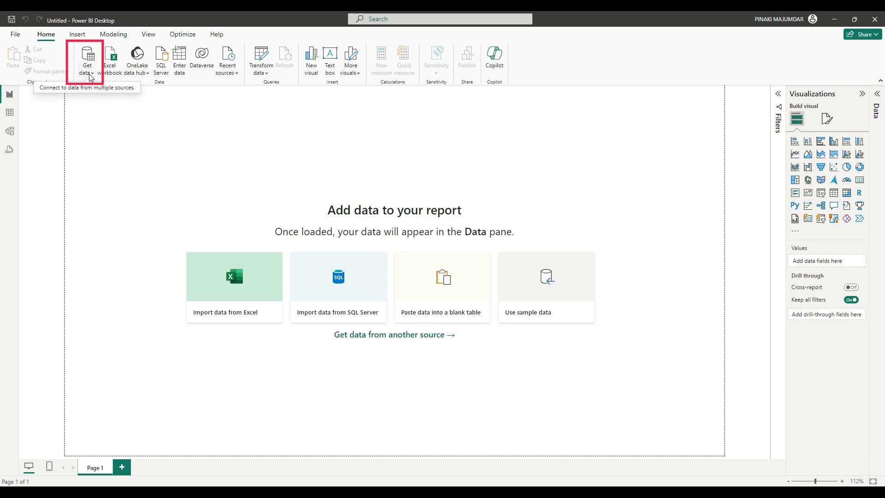
# - Open the Excel workbook AdventureWorks Sales.xlsx from the Tutorials > Data > Sample data folder as a data source
pyautogui.click(90, 73)
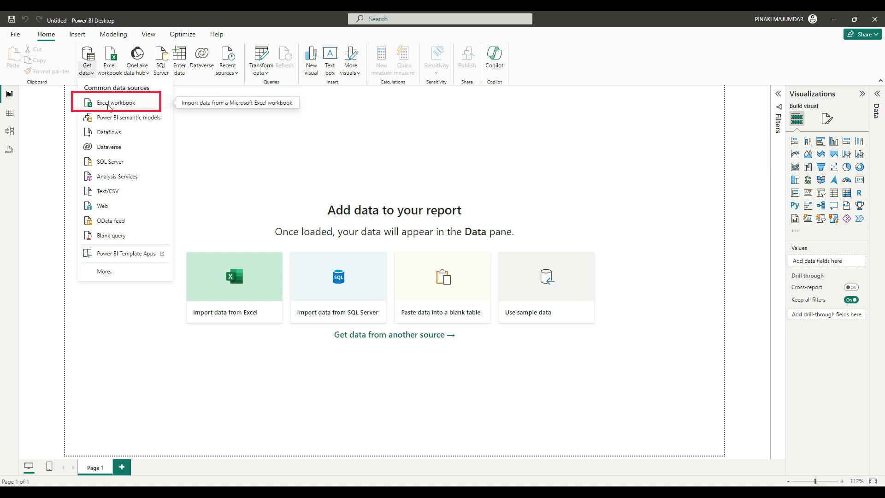
pyautogui.click(214, 155)
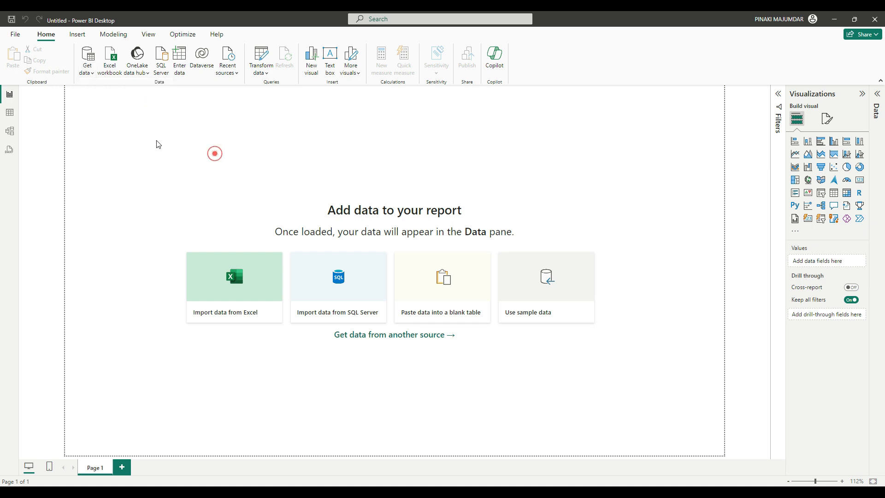
pyautogui.click(112, 62)
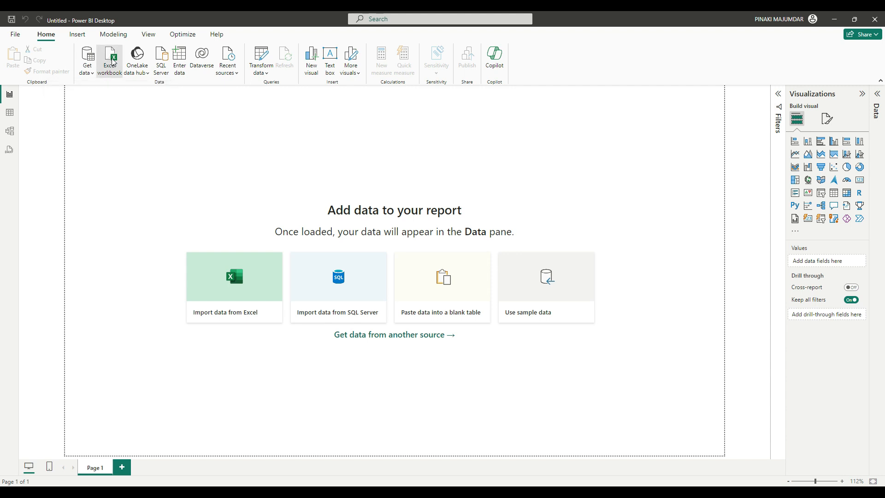
pyautogui.click(170, 39)
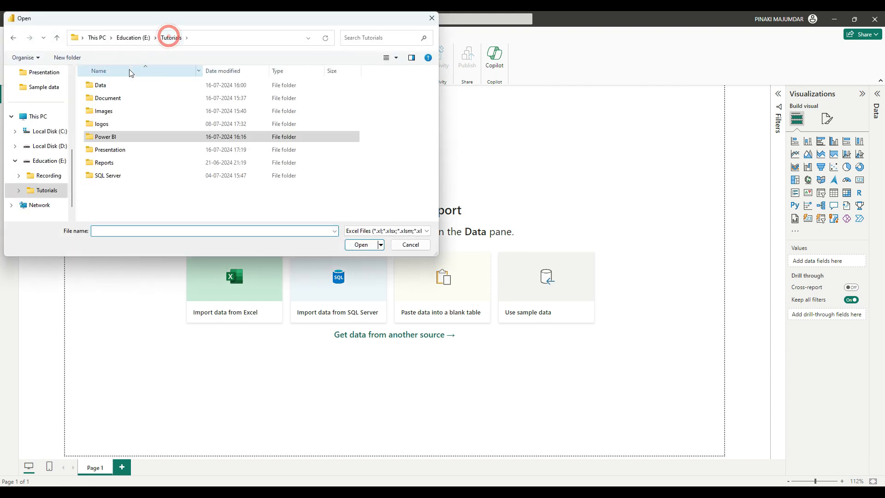
pyautogui.doubleClick(115, 87)
pyautogui.doubleClick(111, 86)
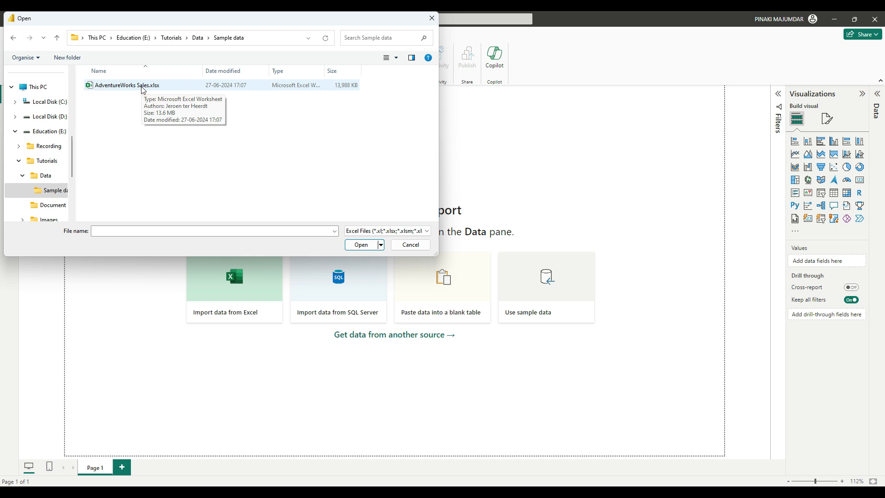
pyautogui.click(143, 90)
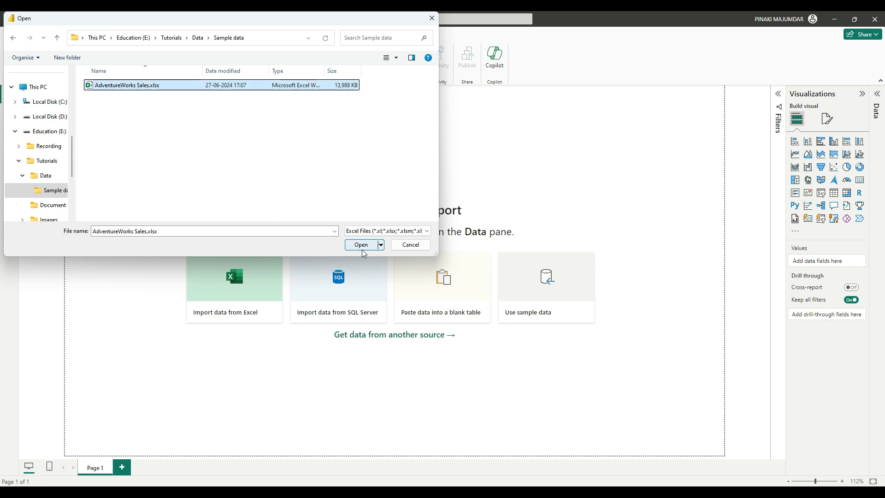
pyautogui.click(360, 245)
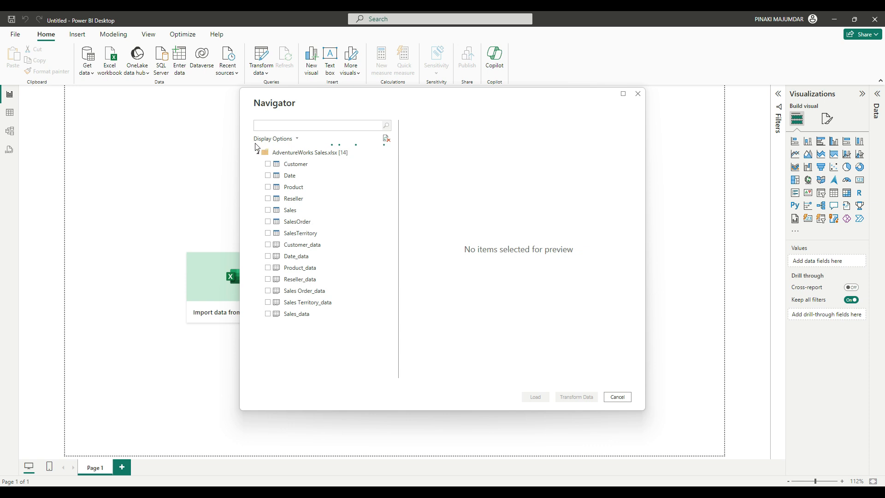
# - Select every listed table and sheet of the workbook, from Customer through Sales_data, and load them into the report
pyautogui.click(269, 167)
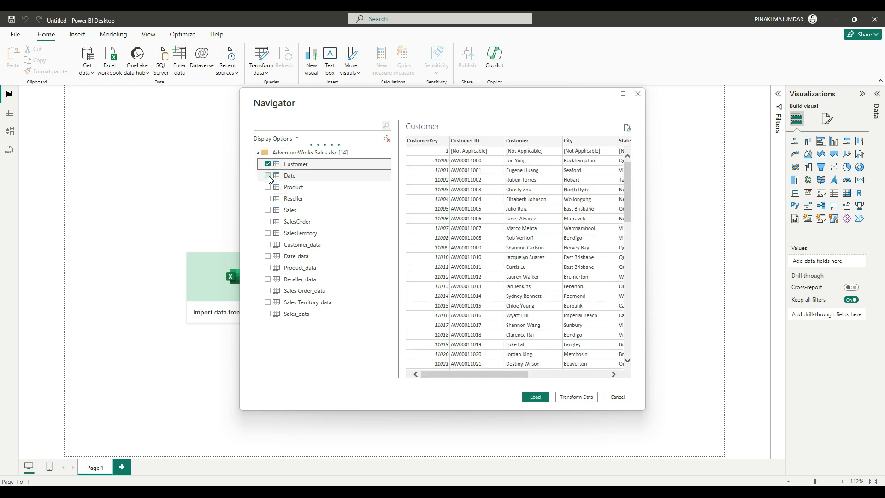
pyautogui.click(268, 176)
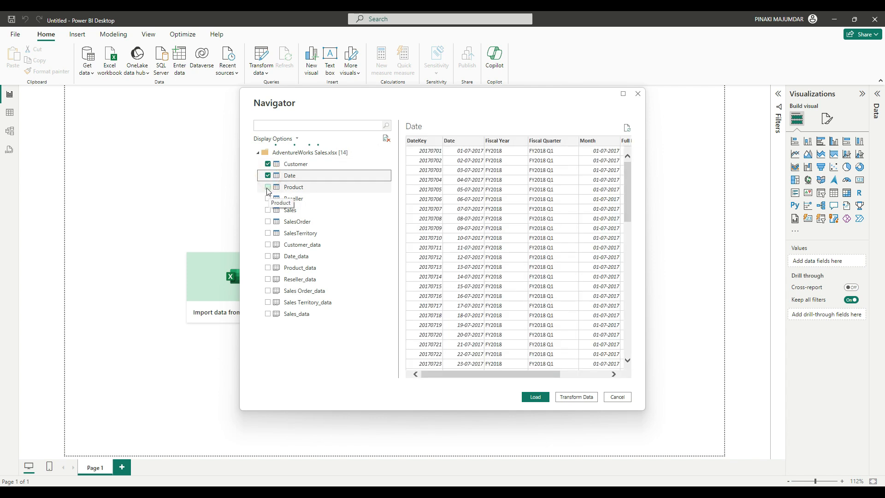
pyautogui.click(268, 187)
pyautogui.click(268, 199)
pyautogui.click(268, 210)
pyautogui.click(269, 234)
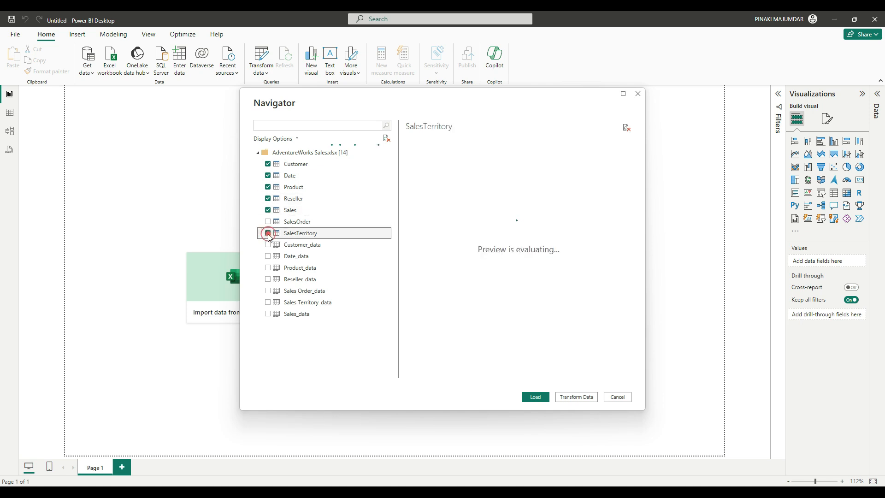
pyautogui.click(268, 222)
pyautogui.click(268, 245)
pyautogui.keyDown('shift'); pyautogui.click(268, 314); pyautogui.keyUp('shift')
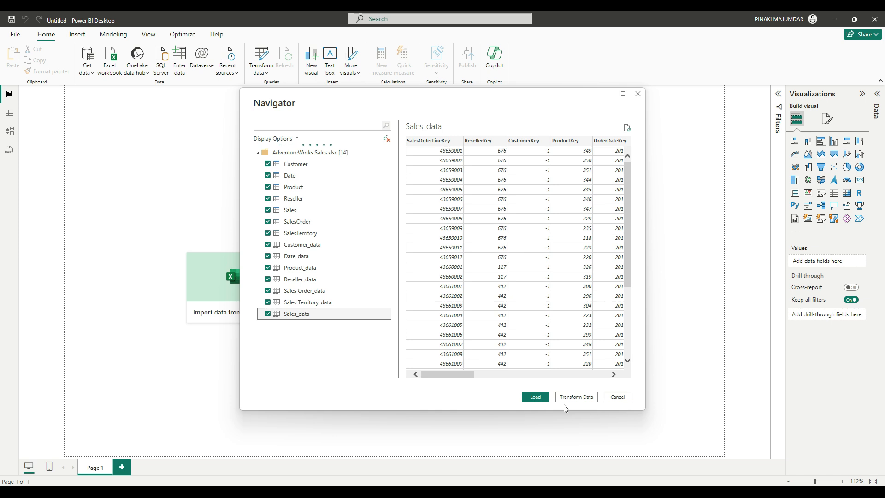
pyautogui.click(536, 398)
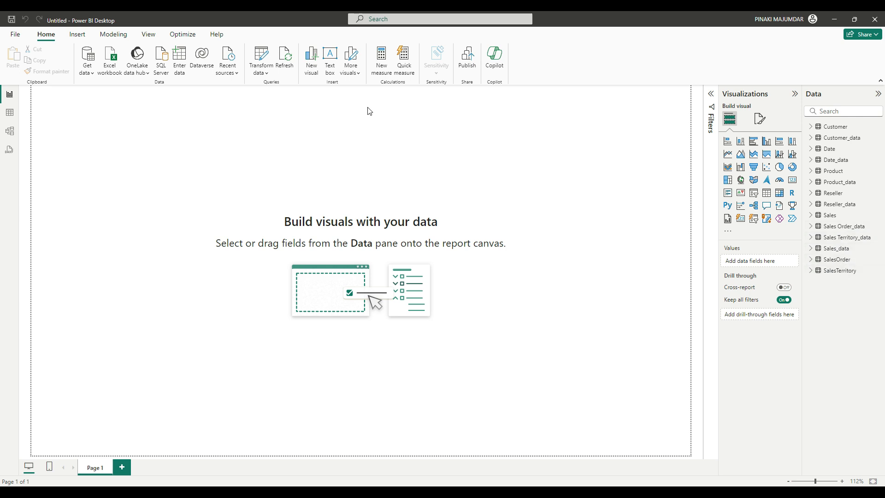
# - Review the rows of the loaded Customer, Date, Product, Reseller and Sales tables in Table view
pyautogui.click(10, 113)
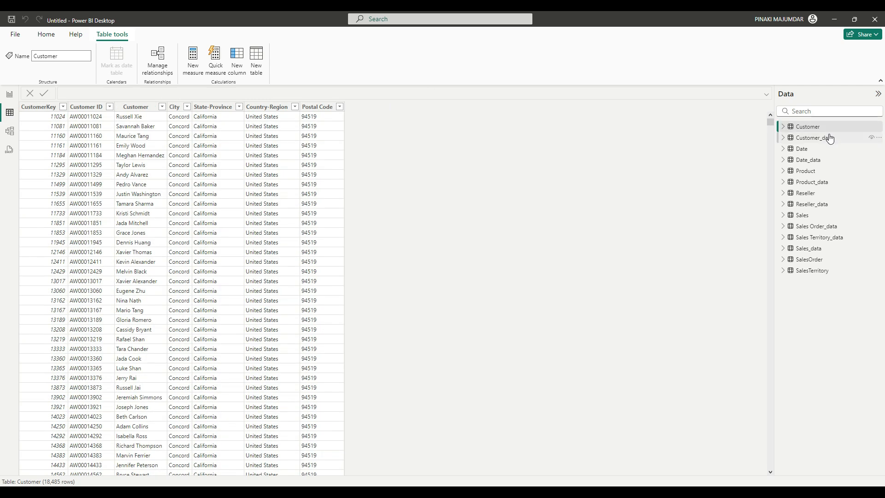
pyautogui.moveTo(824, 131)
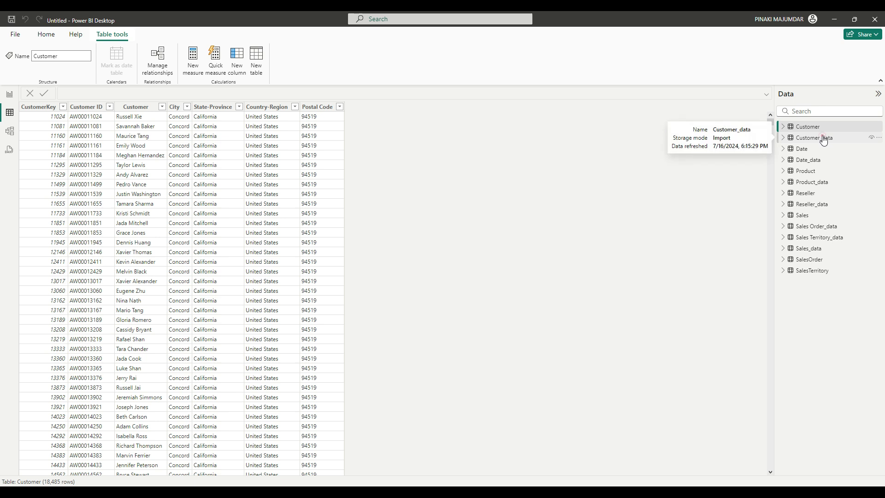
pyautogui.click(810, 151)
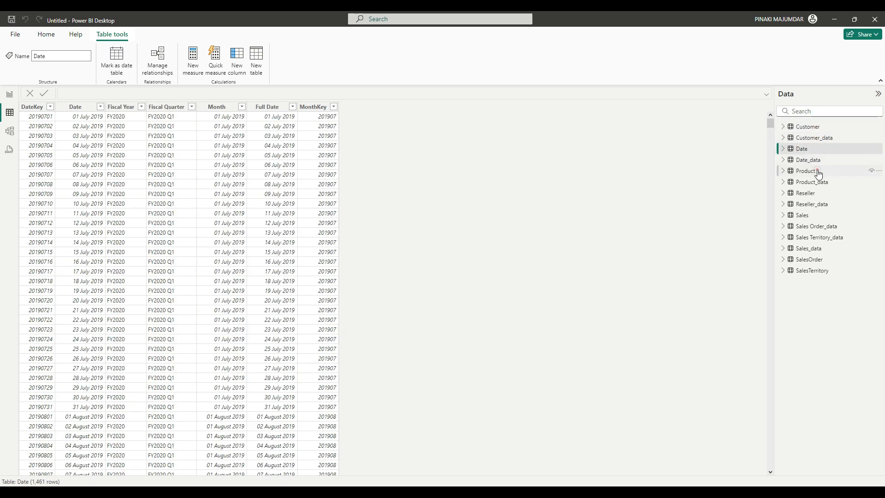
pyautogui.click(817, 172)
pyautogui.click(809, 192)
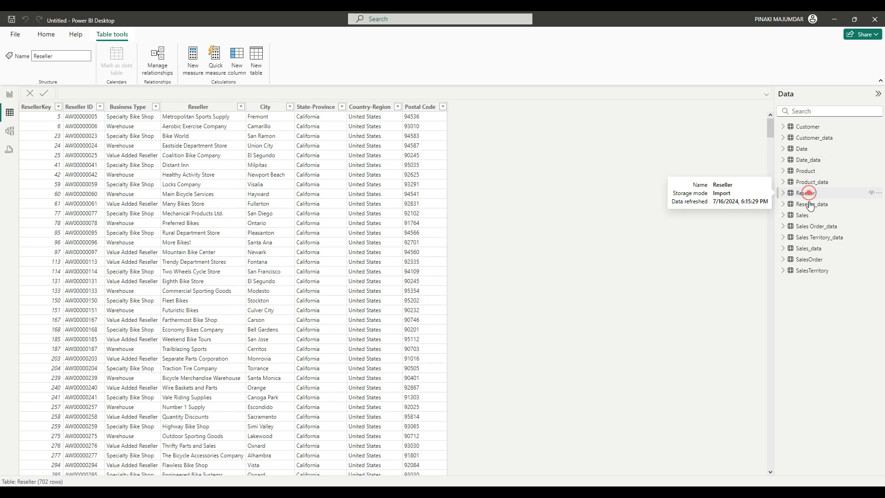
pyautogui.click(808, 216)
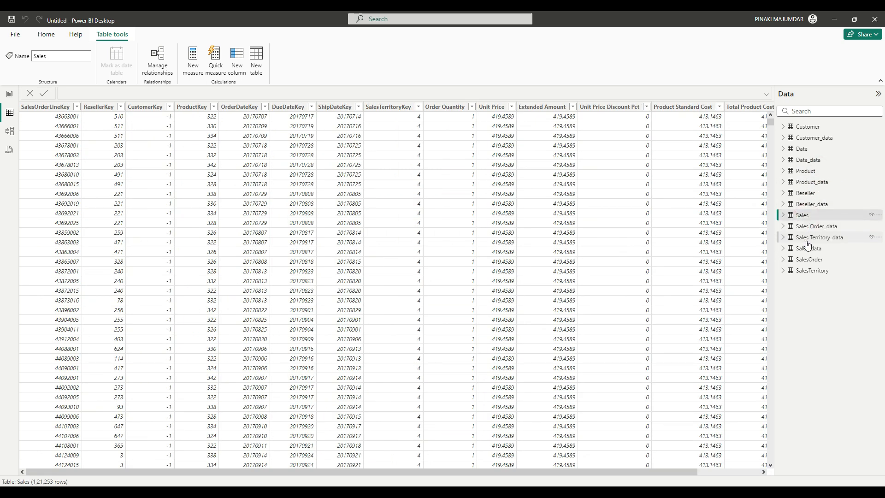
pyautogui.moveTo(809, 233)
pyautogui.click(494, 109)
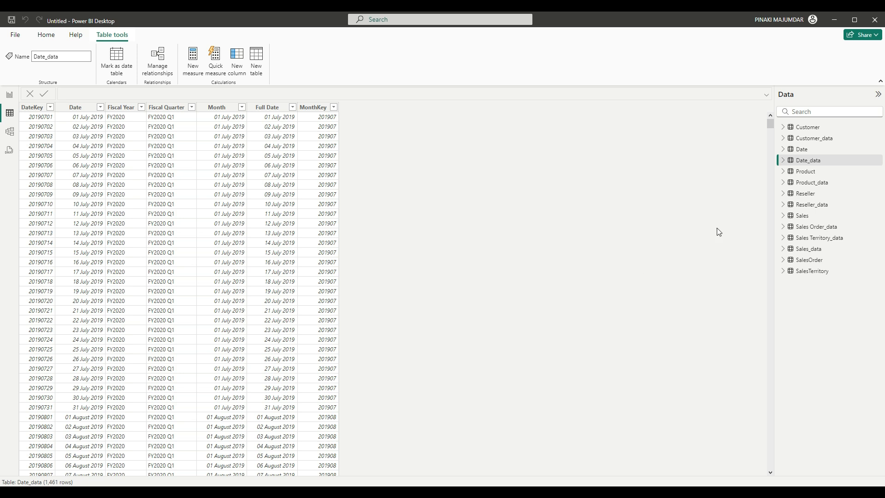
# - Examine the date format options for the Full Date column of Date_data, and select the MonthKey column
pyautogui.click(267, 107)
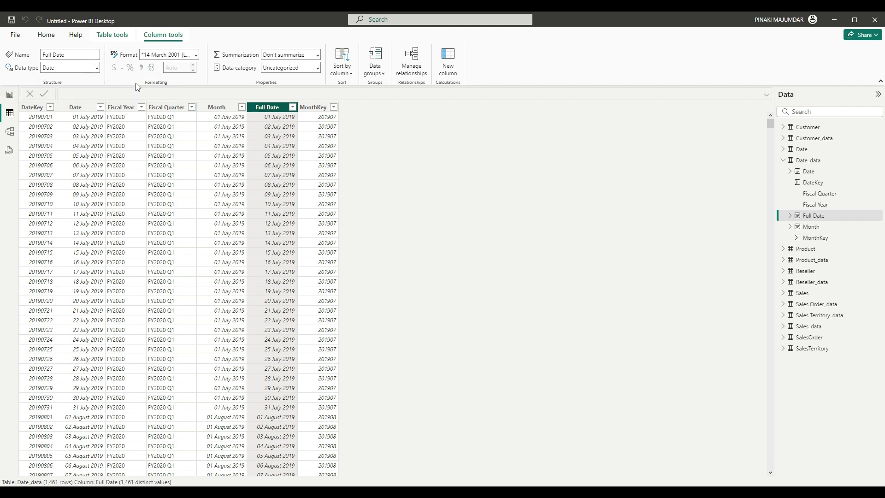
pyautogui.click(194, 57)
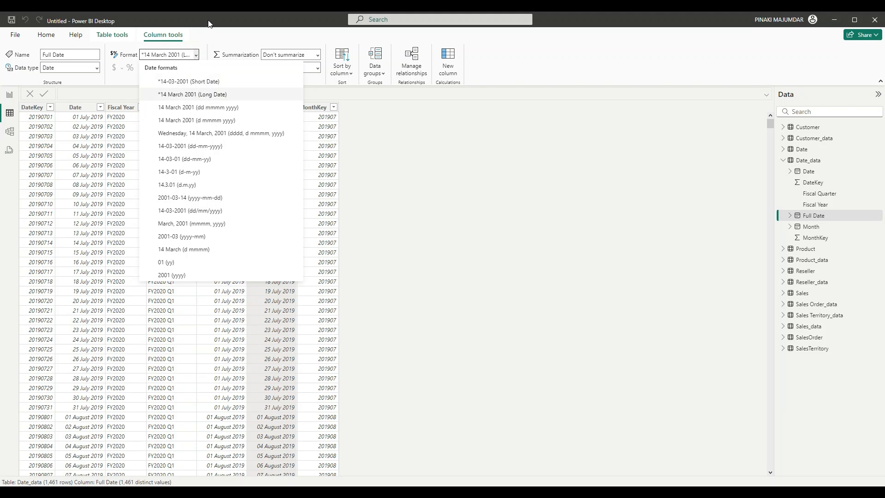
pyautogui.click(442, 165)
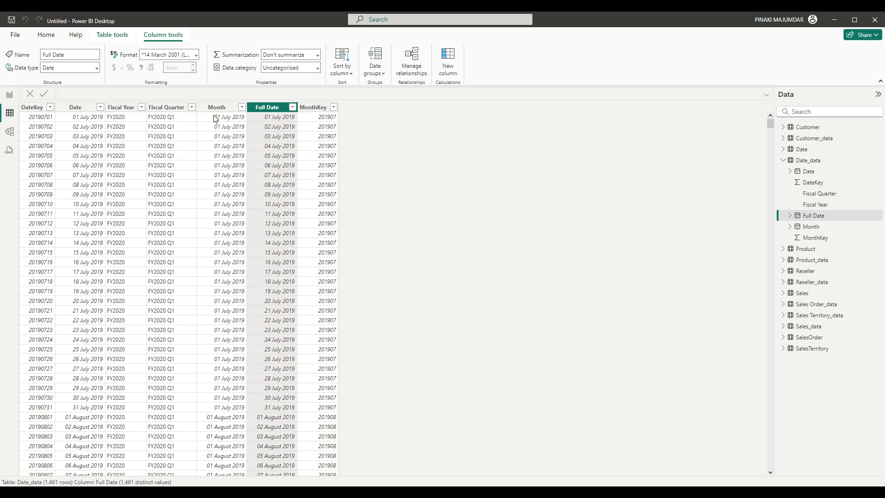
pyautogui.click(318, 108)
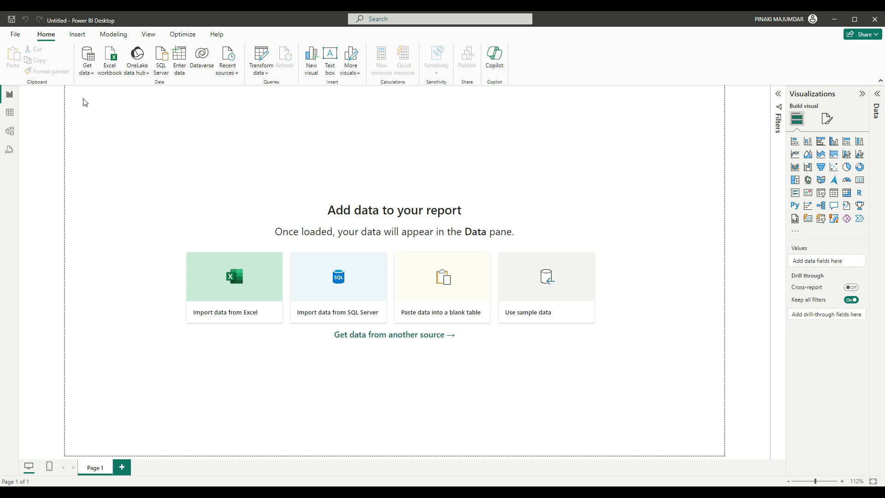
# - Connect to the Text/CSV source file Sample csv data.csv in the Sample data folder
pyautogui.click(91, 74)
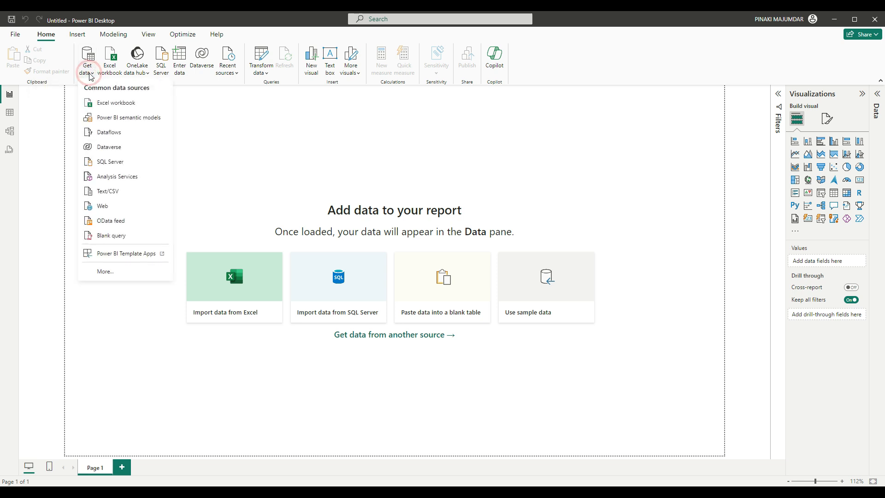
pyautogui.click(107, 193)
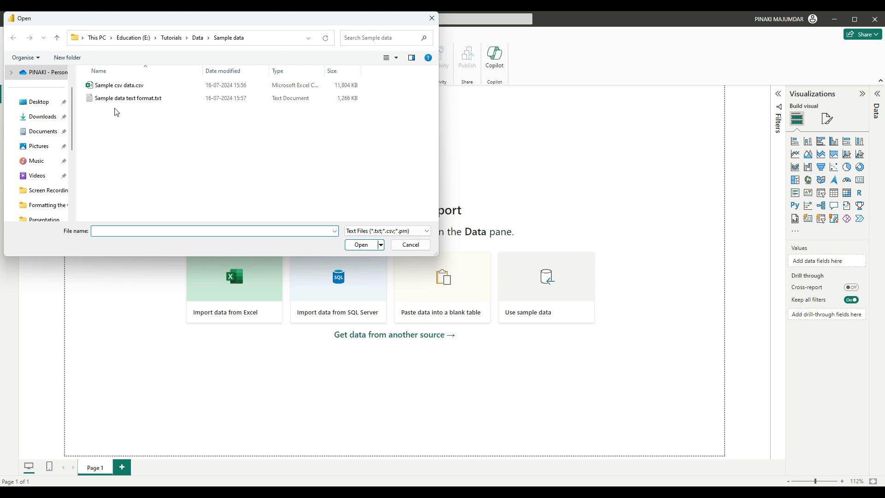
pyautogui.click(135, 84)
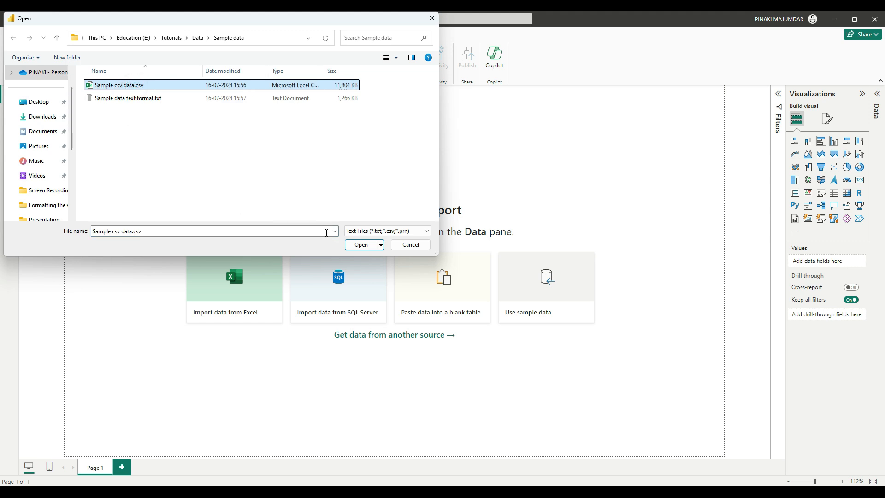
pyautogui.click(361, 245)
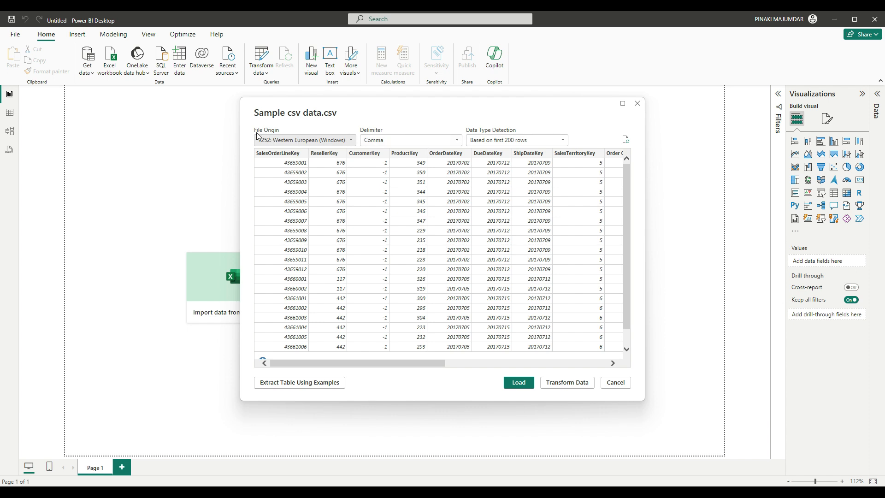
# - Review the available file origin, delimiter and data type detection options for the CSV import
pyautogui.click(348, 141)
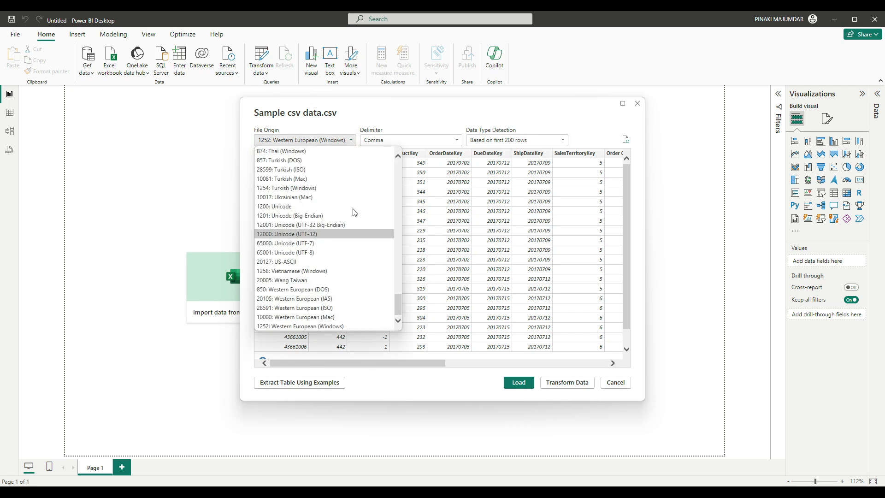
pyautogui.click(361, 109)
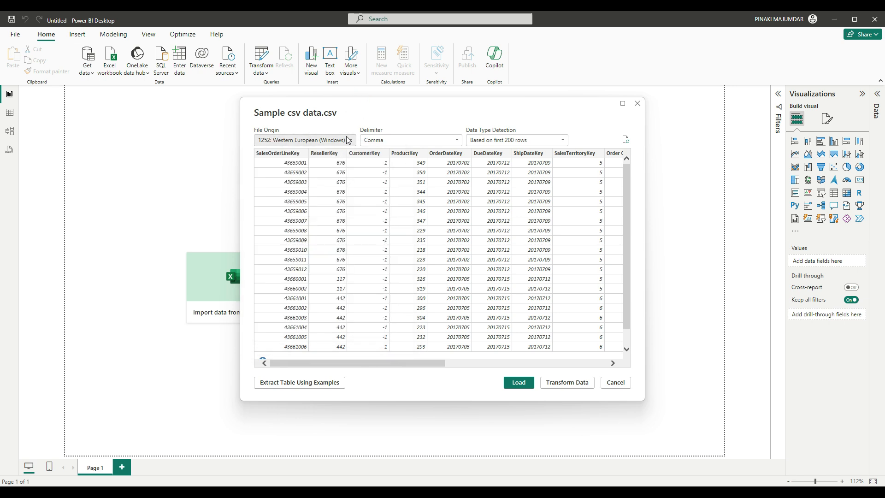
pyautogui.click(455, 141)
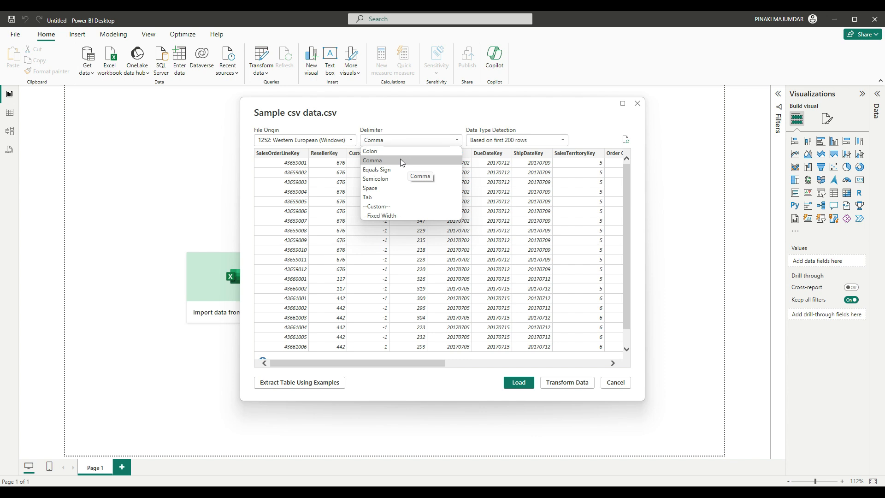
pyautogui.click(425, 112)
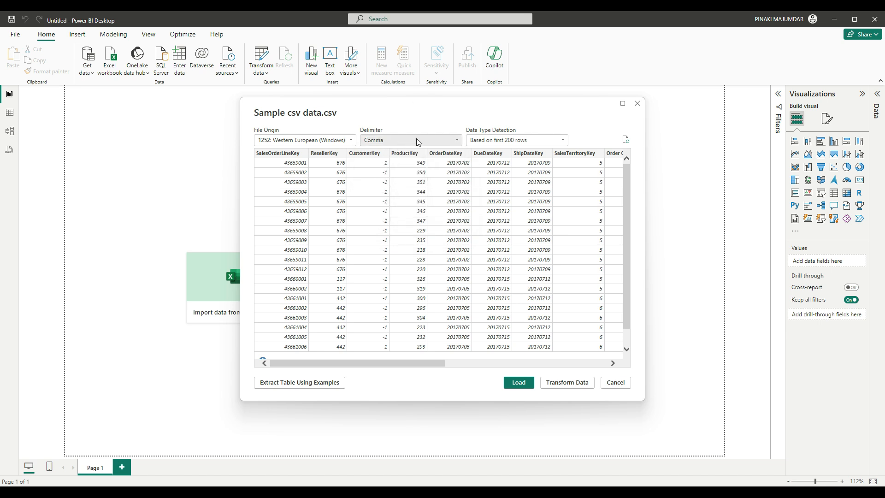
pyautogui.click(539, 141)
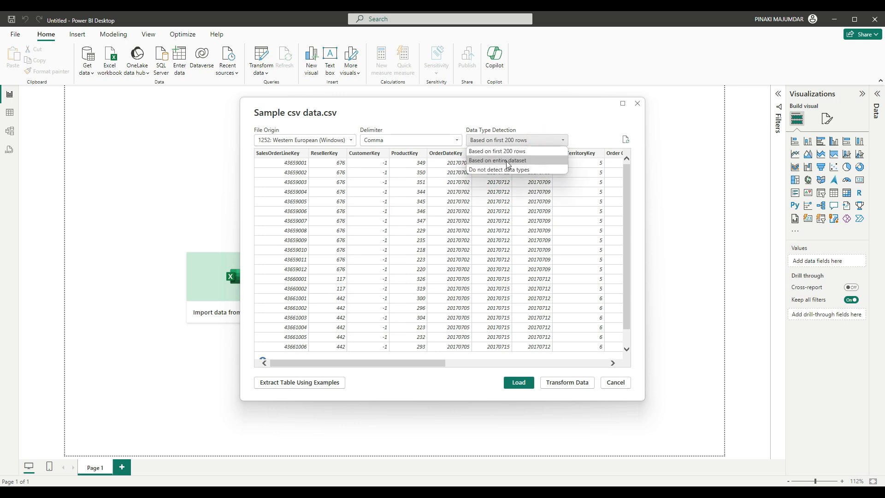
pyautogui.click(543, 111)
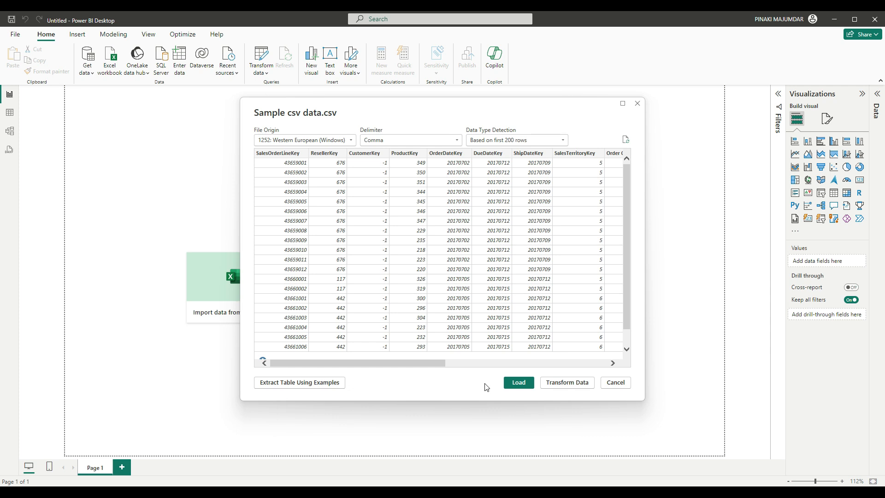
# - Load the CSV data into the report and inspect its fields and rows in Table view
pyautogui.click(517, 383)
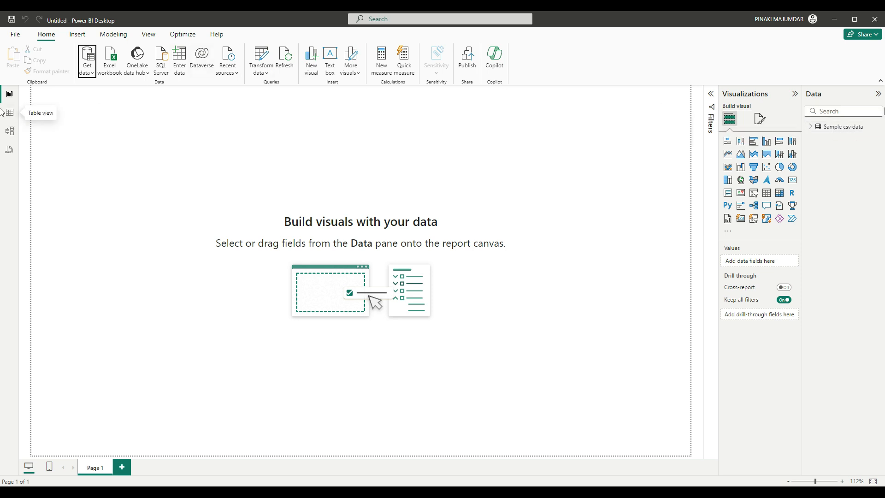
pyautogui.click(810, 129)
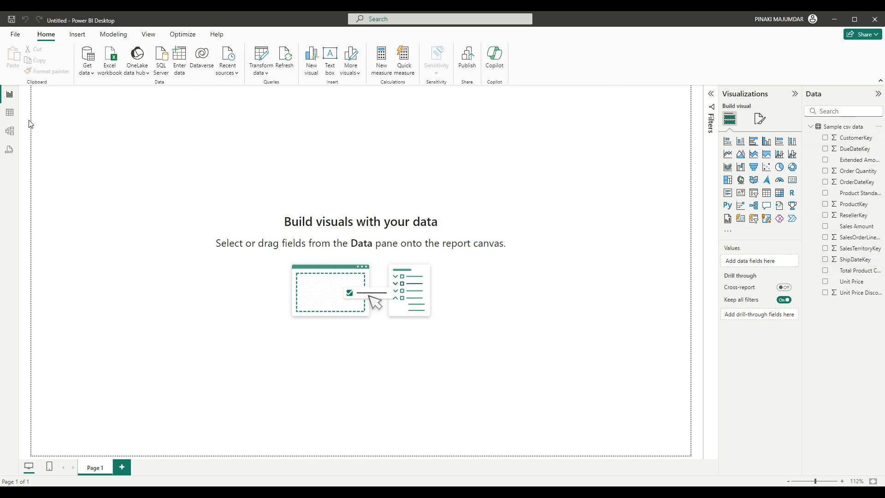
pyautogui.click(10, 114)
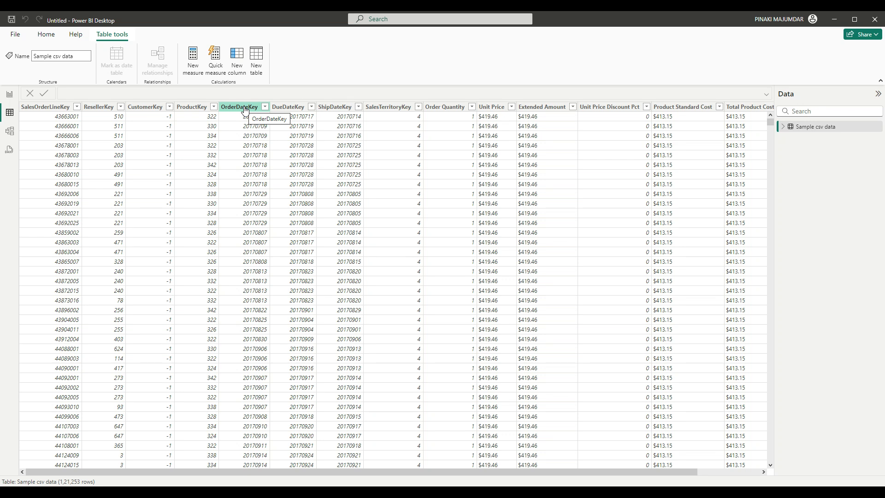
# - Check the data type and format of the Unit Price, SalesTerritoryKey and Order Quantity columns, and look across the remaining columns
pyautogui.click(494, 107)
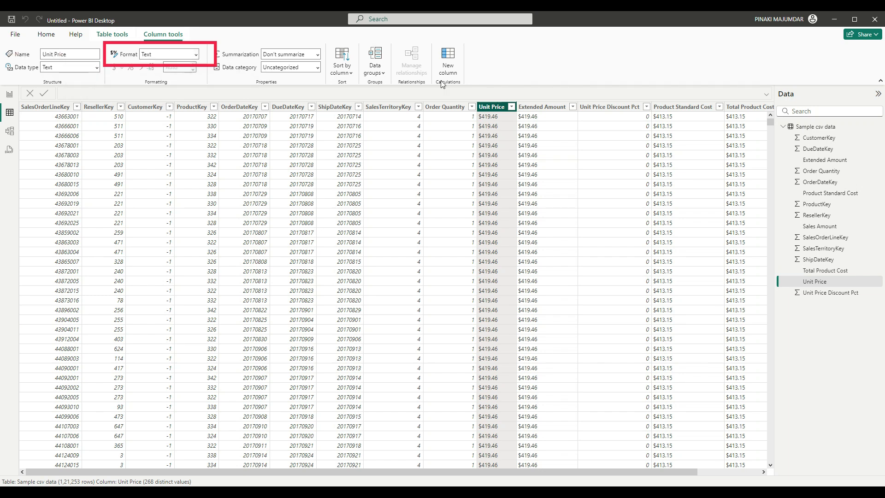
pyautogui.click(392, 107)
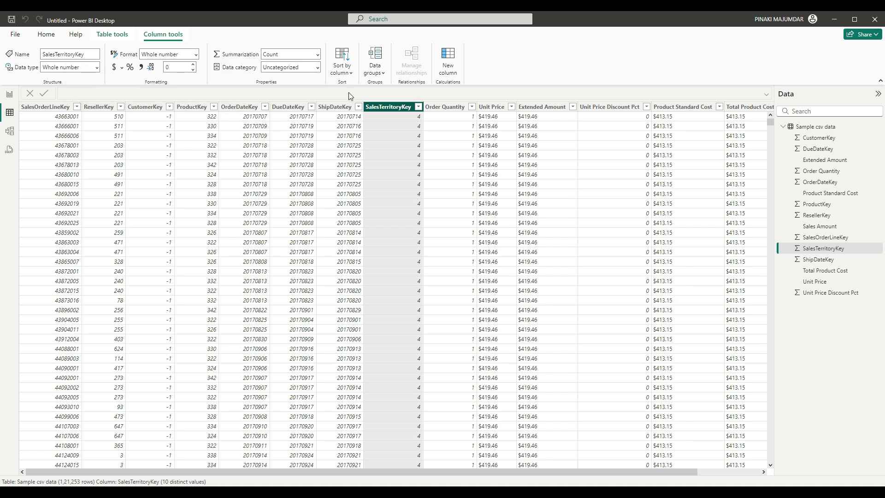
pyautogui.click(438, 107)
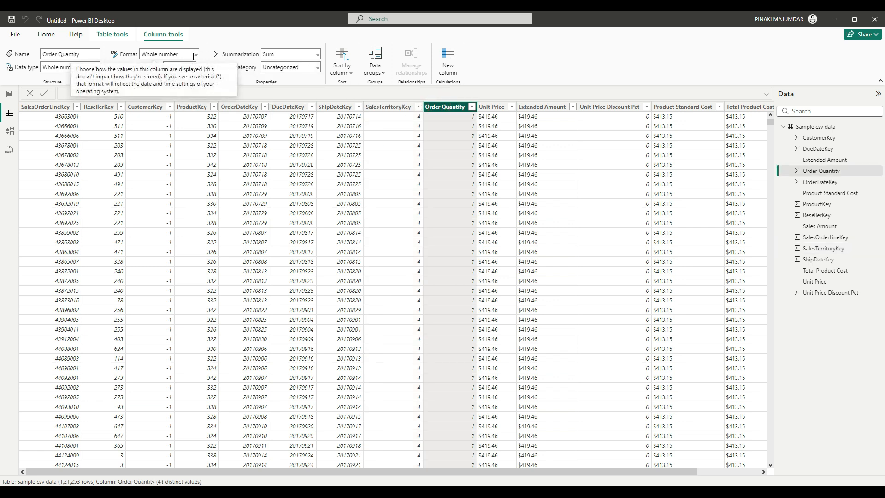
pyautogui.moveTo(424, 470); pyautogui.dragTo(241, 481)
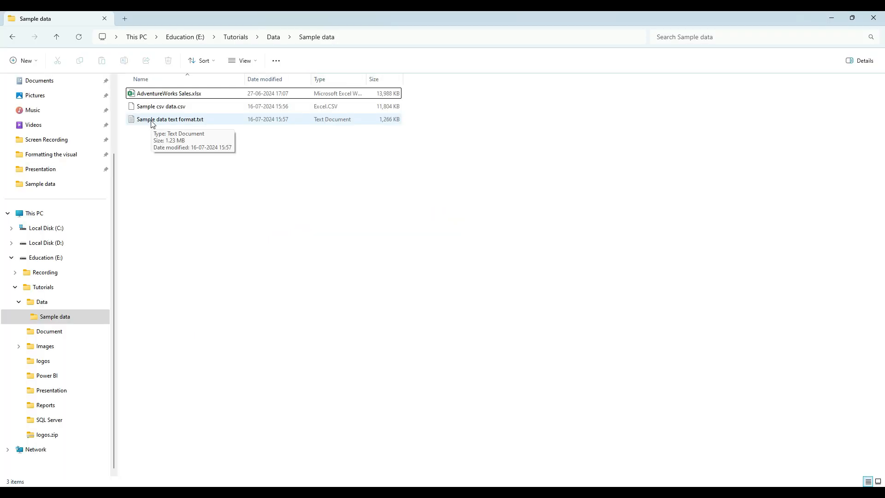
# - Inspect the contents of Sample data text format.txt in Notepad, and connect to that file as a Text/CSV source in Power BI Desktop
pyautogui.doubleClick(183, 121)
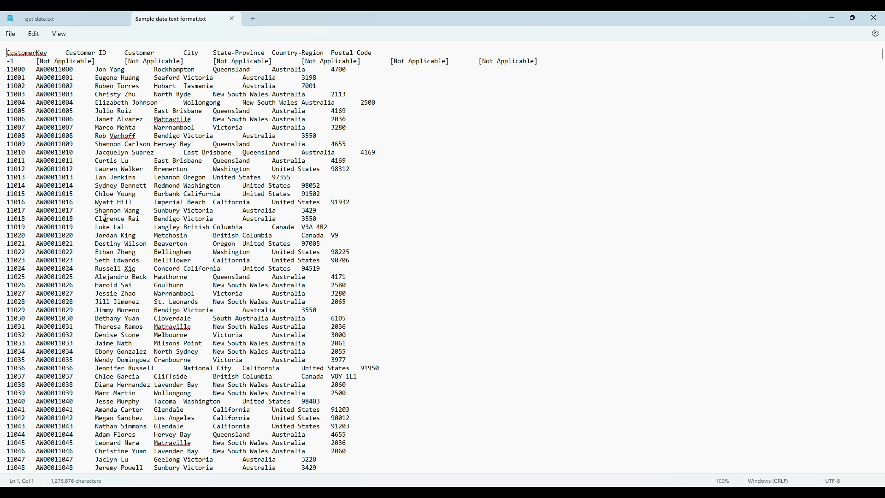
pyautogui.hotkey('alt', 'Tab')
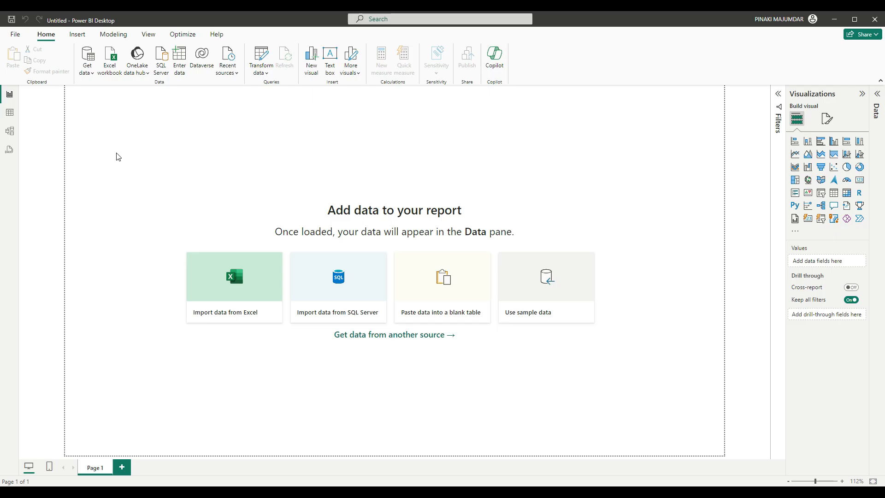
pyautogui.click(88, 71)
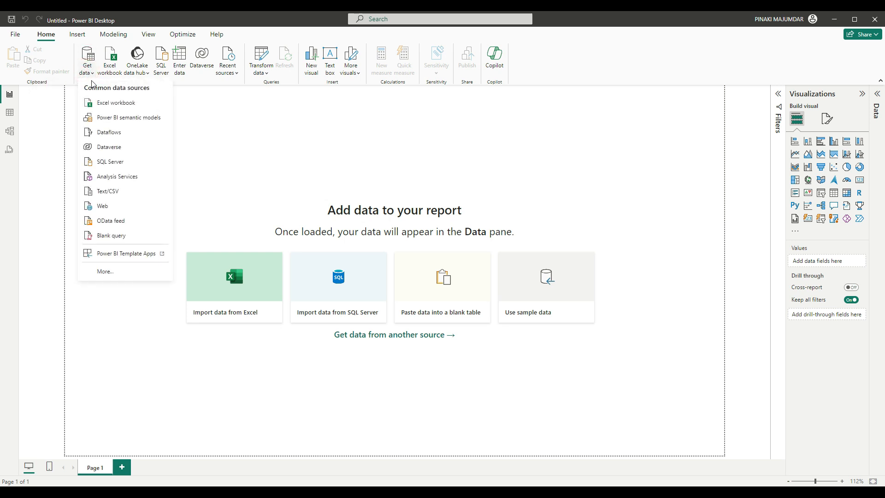
pyautogui.click(107, 196)
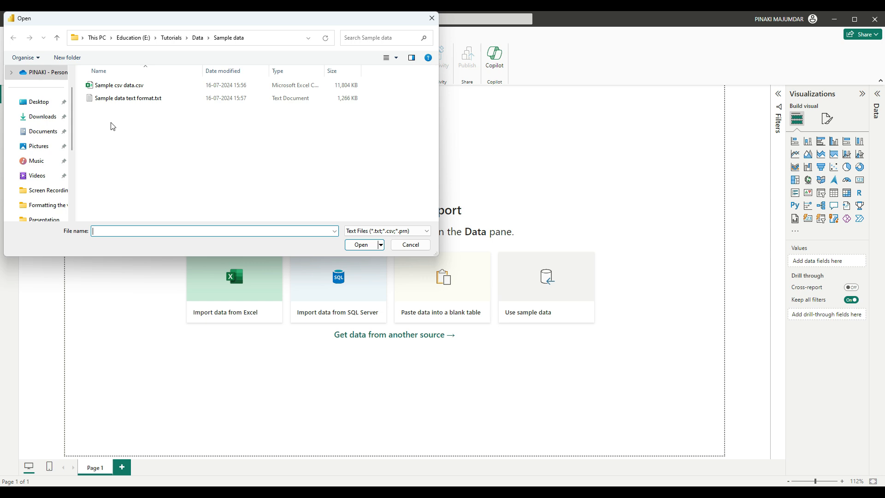
pyautogui.click(128, 101)
pyautogui.click(360, 245)
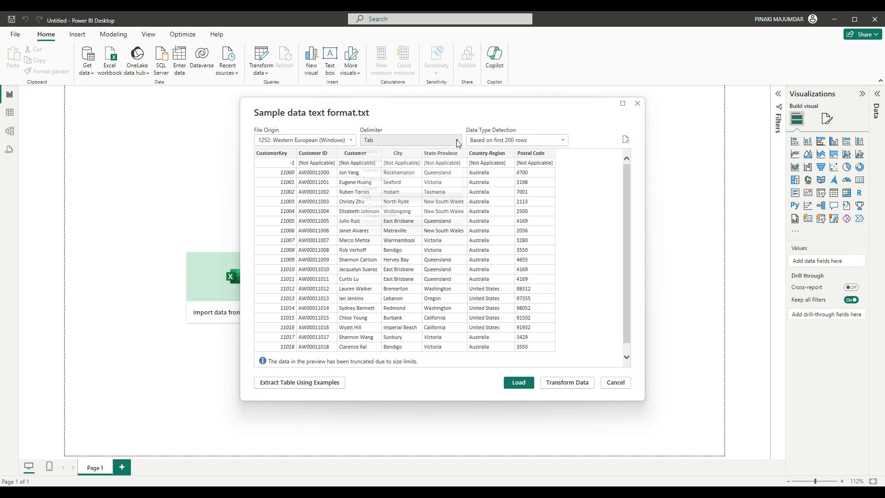
# - Review the delimiter options for the text file, keep Tab as the delimiter, and load the data into the report
pyautogui.click(458, 141)
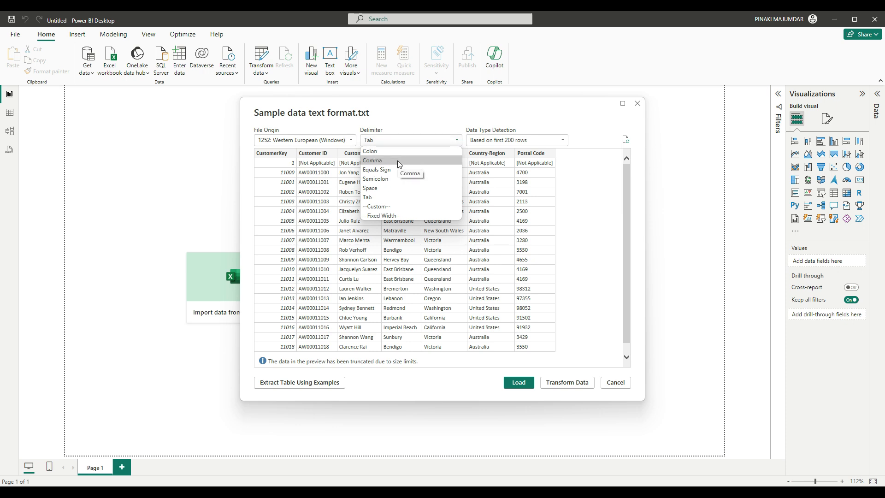
pyautogui.click(423, 115)
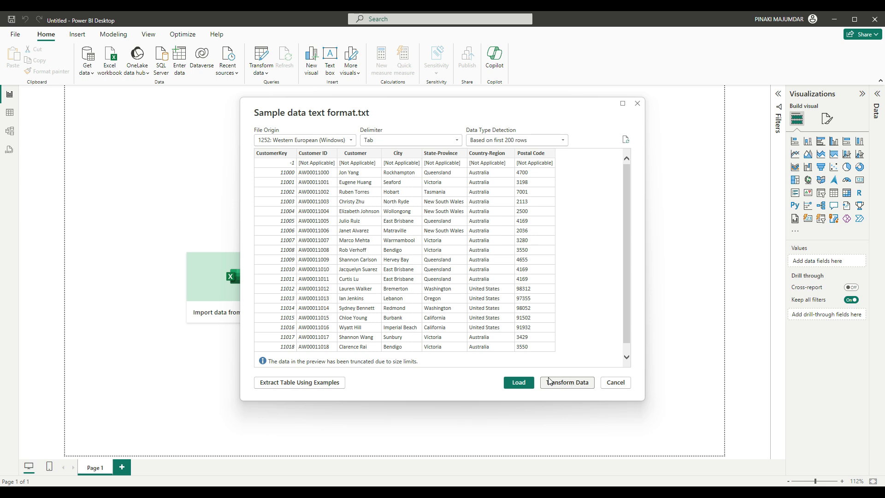
pyautogui.click(518, 384)
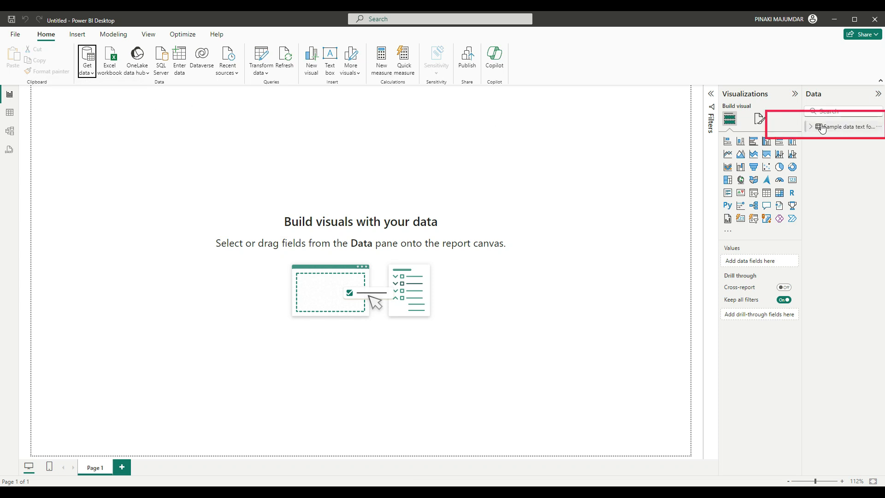
# - Examine the fields of the Sample data text format table, and check the Postal Code and Country-Region column properties in Table view
pyautogui.moveTo(858, 132)
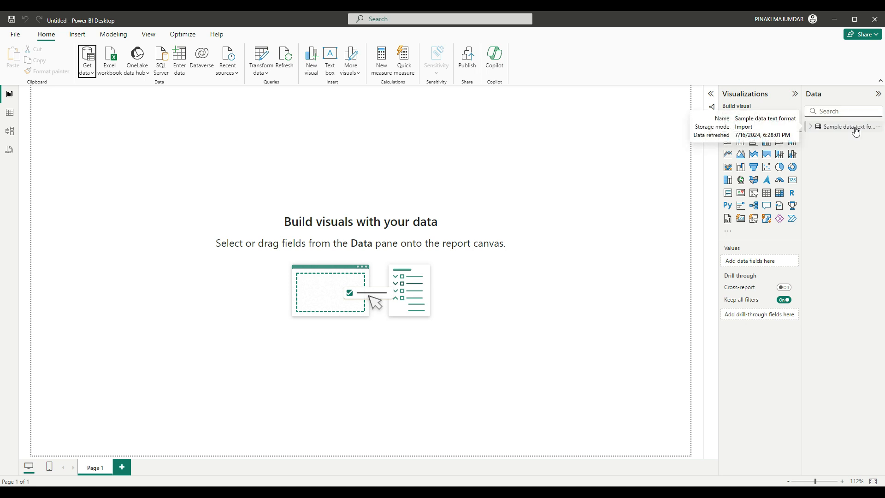
pyautogui.click(811, 128)
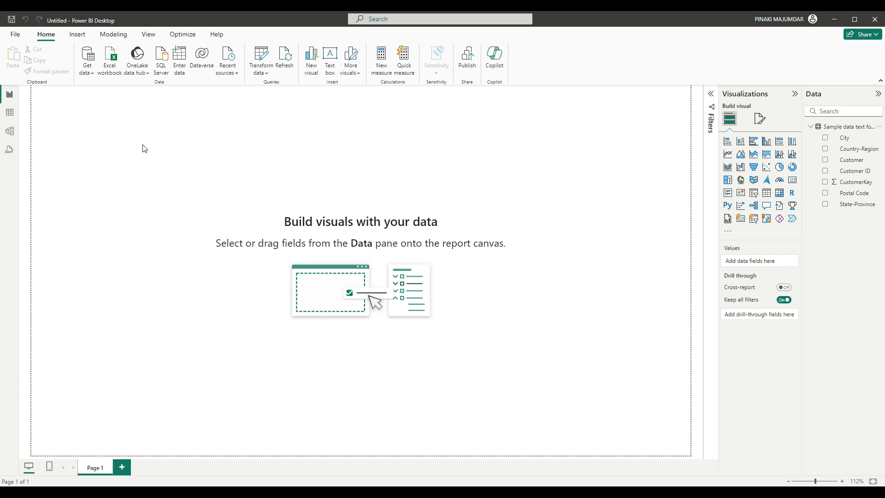
pyautogui.click(12, 115)
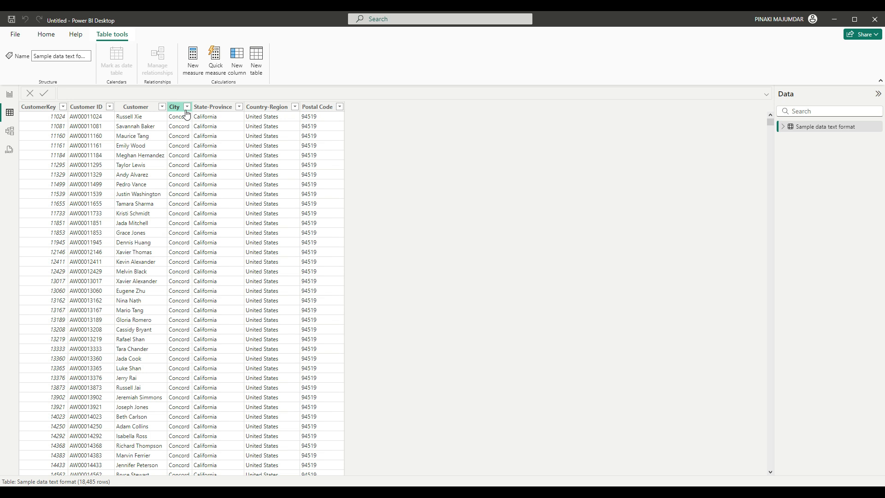
pyautogui.click(322, 107)
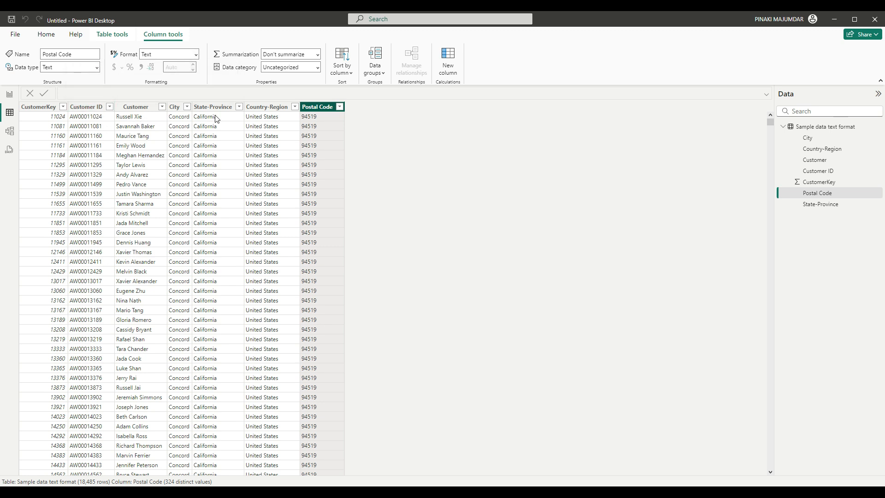
pyautogui.click(259, 108)
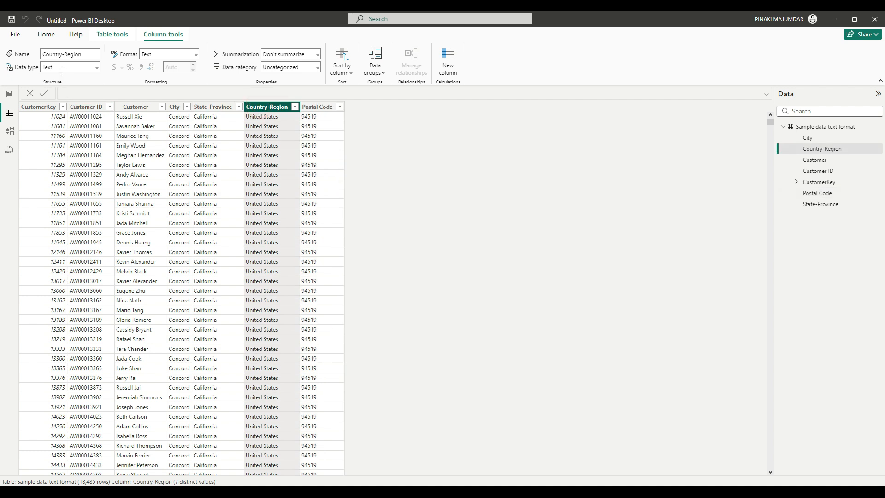